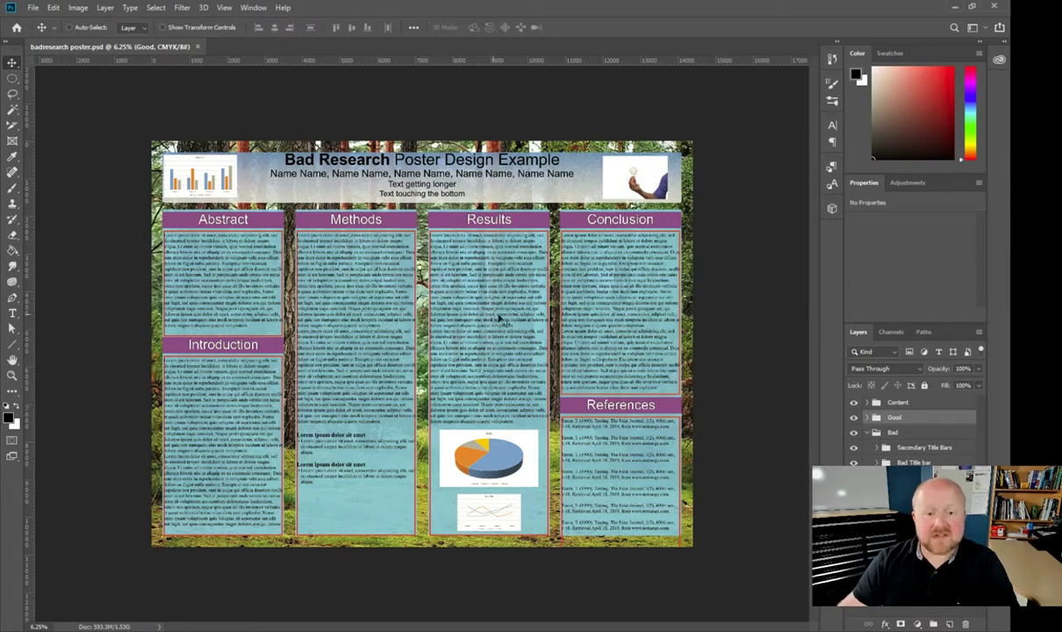
Hide the forest photo background layer and the purple Secondary Title Bars group.
click(853, 491)
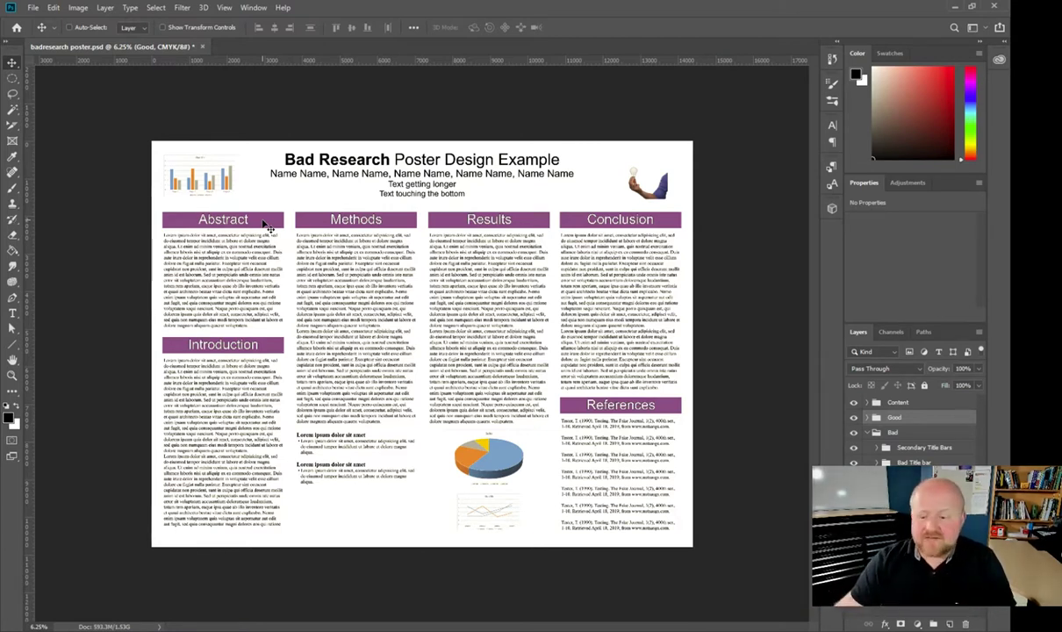
click(854, 448)
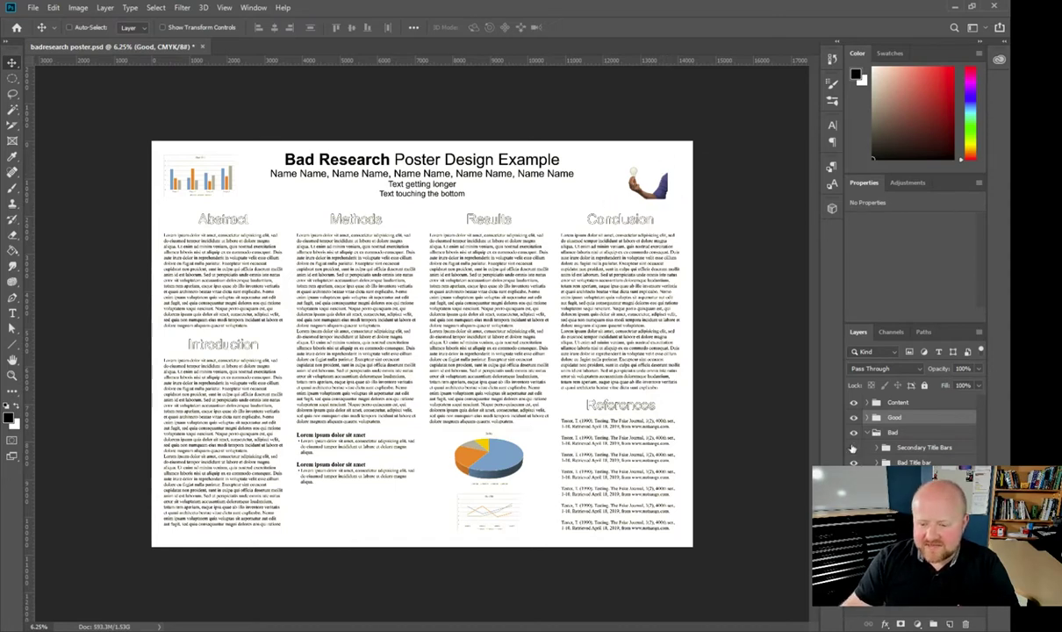
Hide the Bad group's title content, heading bars and blue column backgrounds, then collapse the group.
click(853, 449)
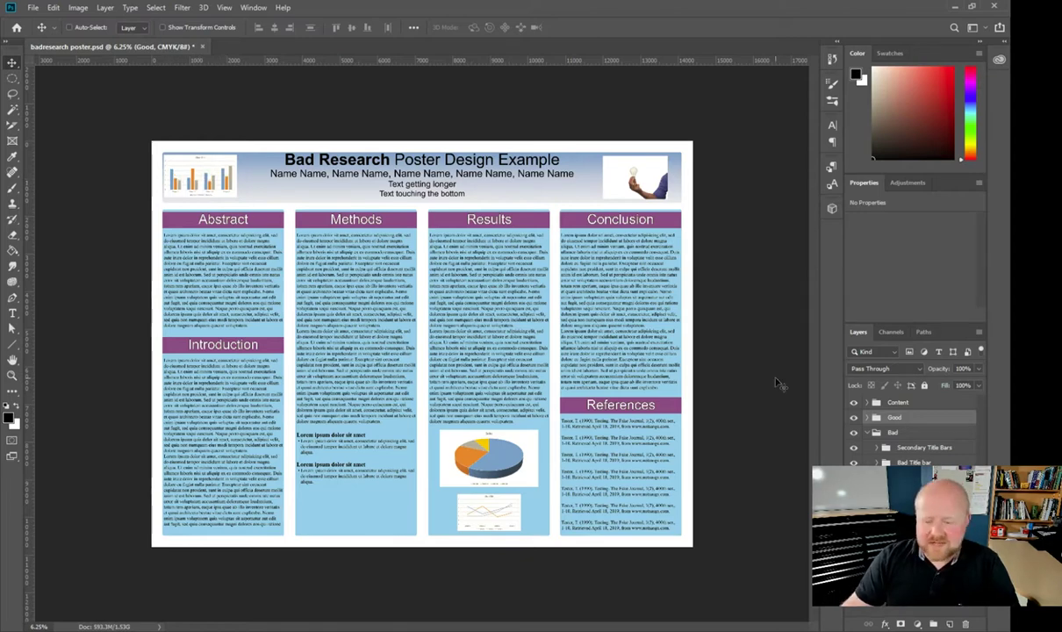
click(854, 460)
click(854, 447)
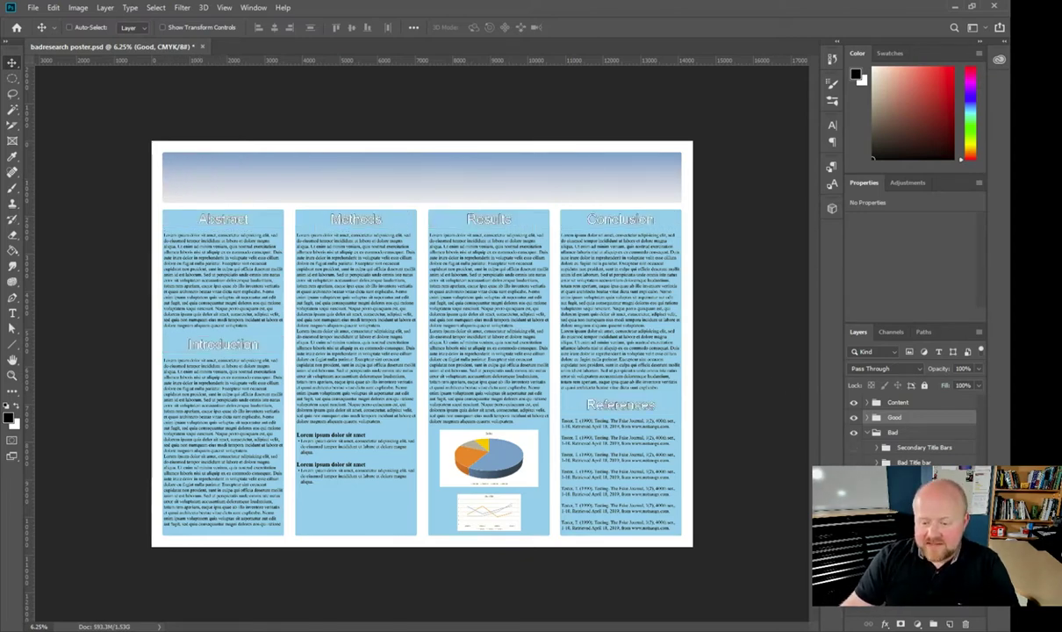
click(854, 474)
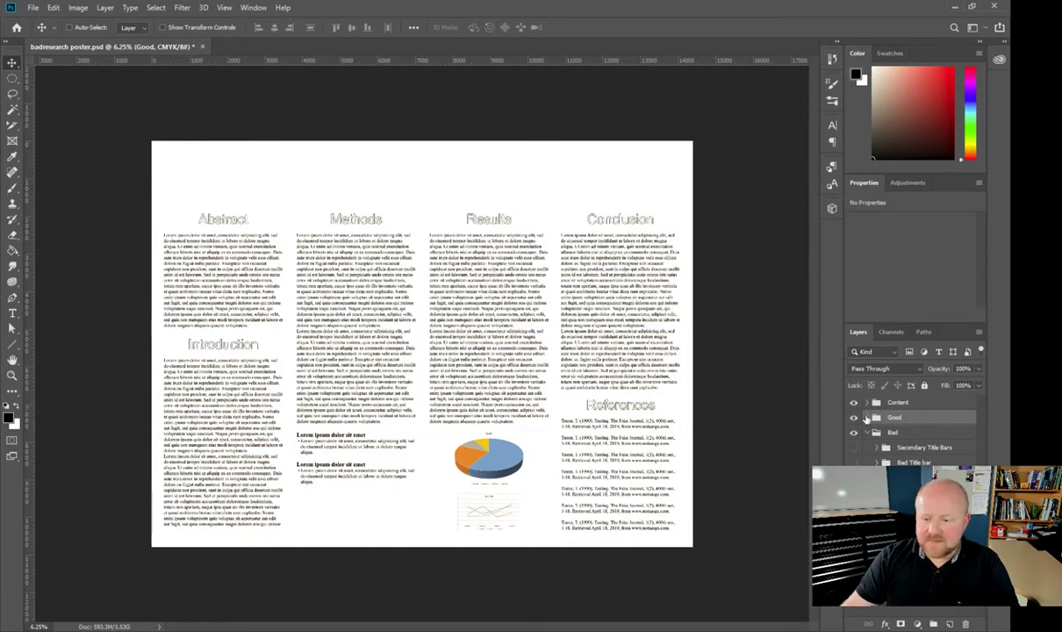
click(869, 436)
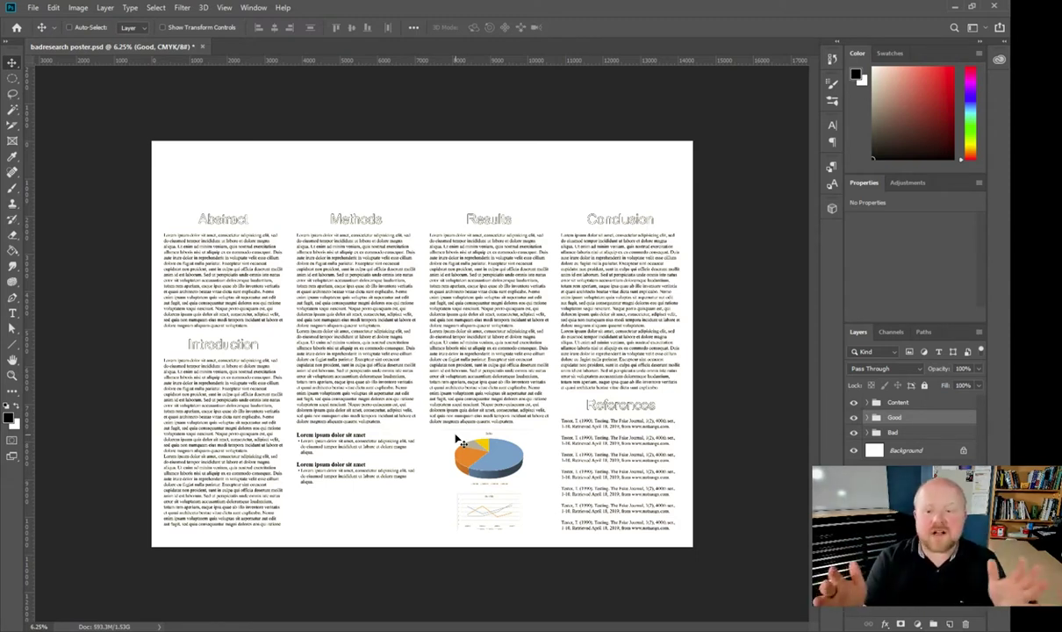
Expand the Good group and show the Good Title bar and Rectangle 3 blue layers.
click(866, 417)
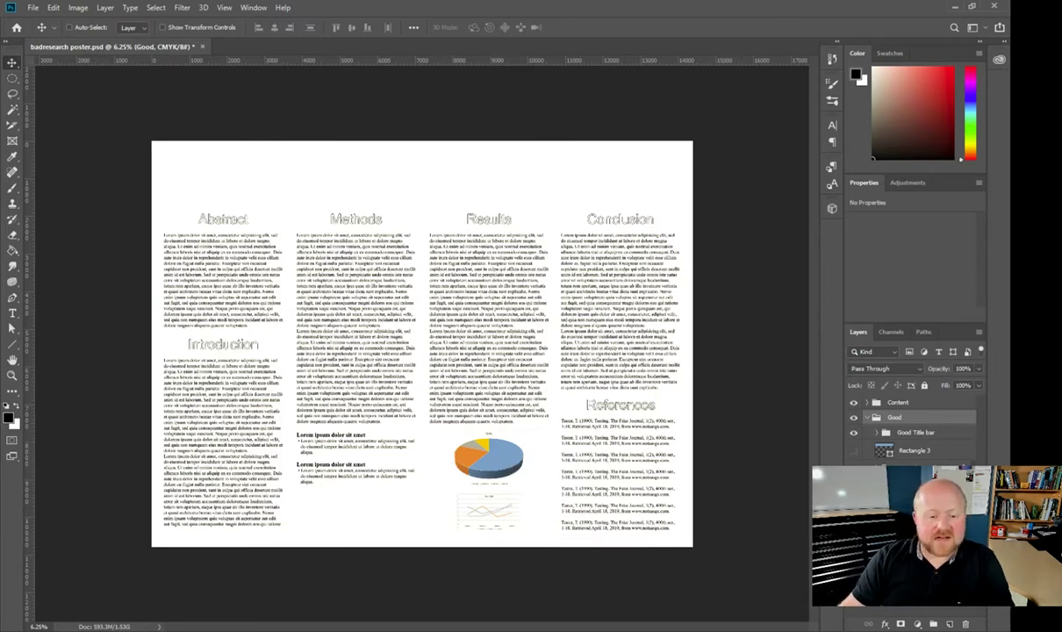
click(853, 450)
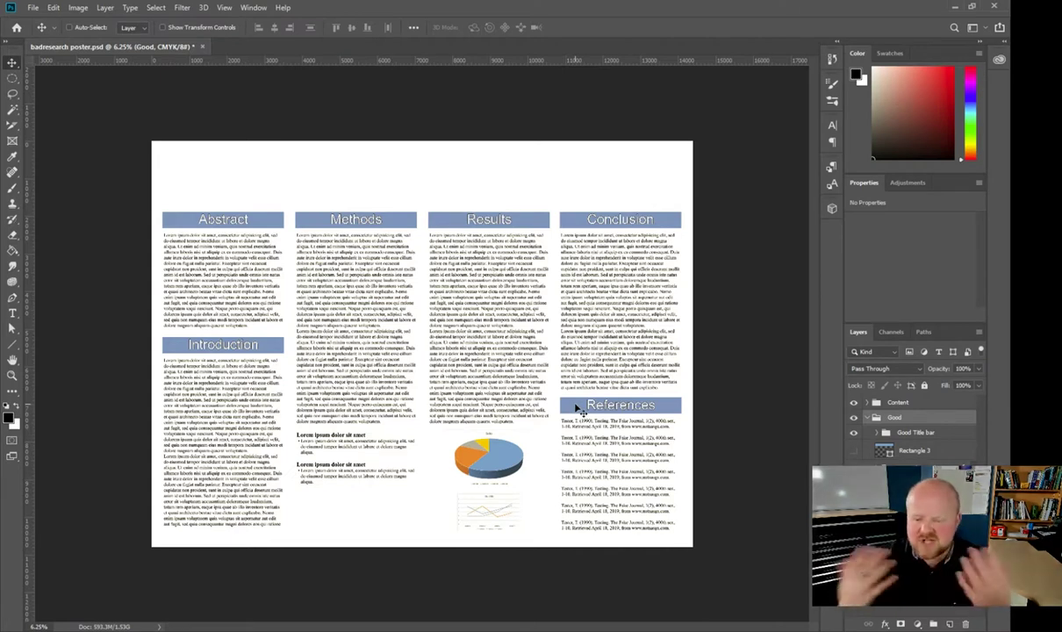
key(ctrl+z)
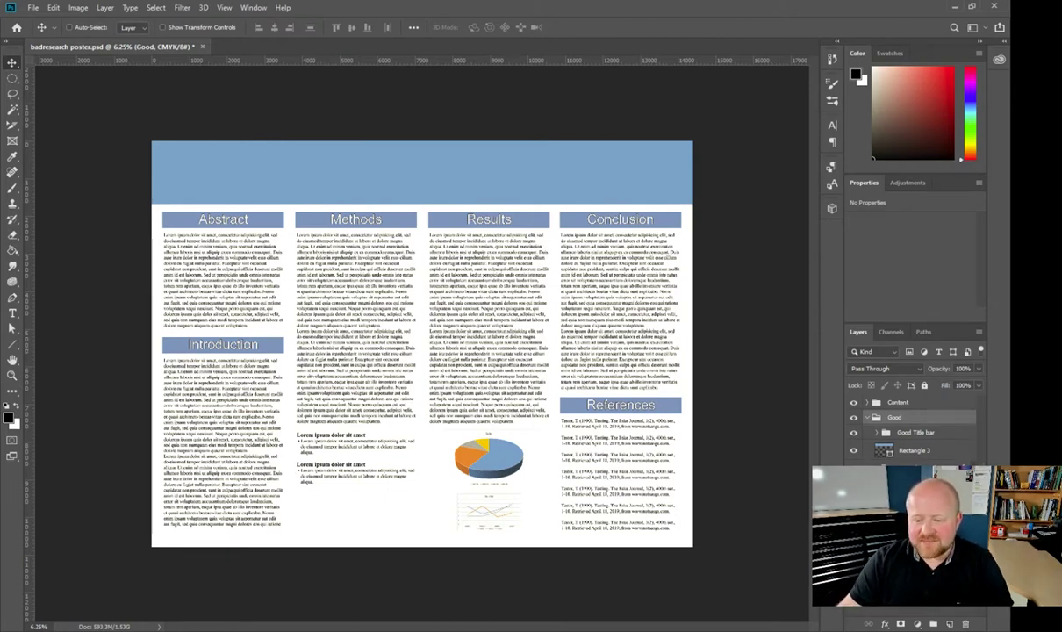
Compare the header with Rectangle 3 off and on, then show the white title Text layer.
click(876, 433)
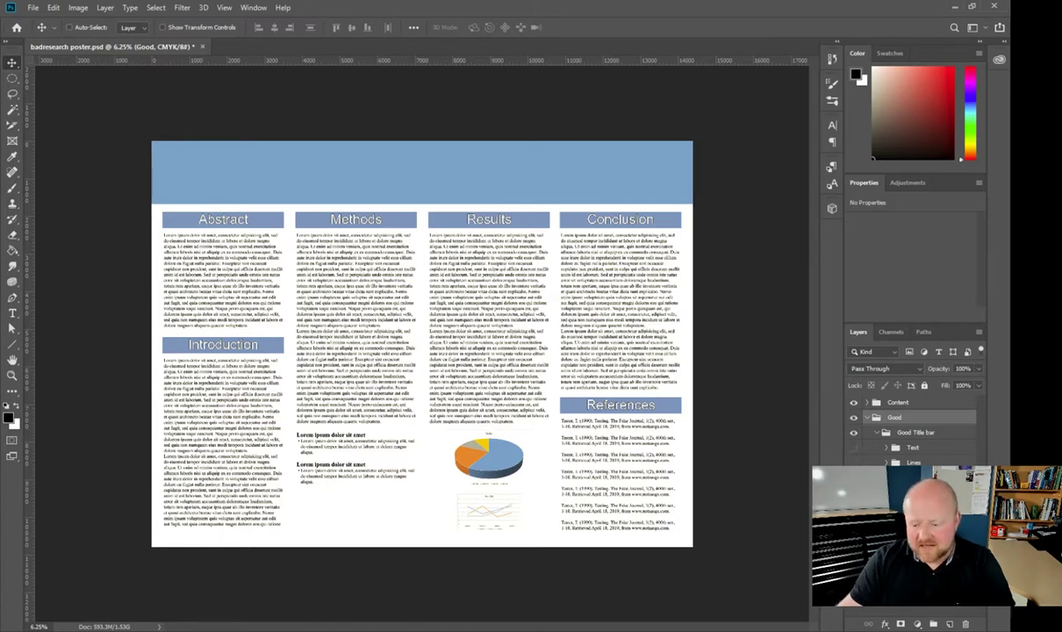
scroll(912, 430, down, 1)
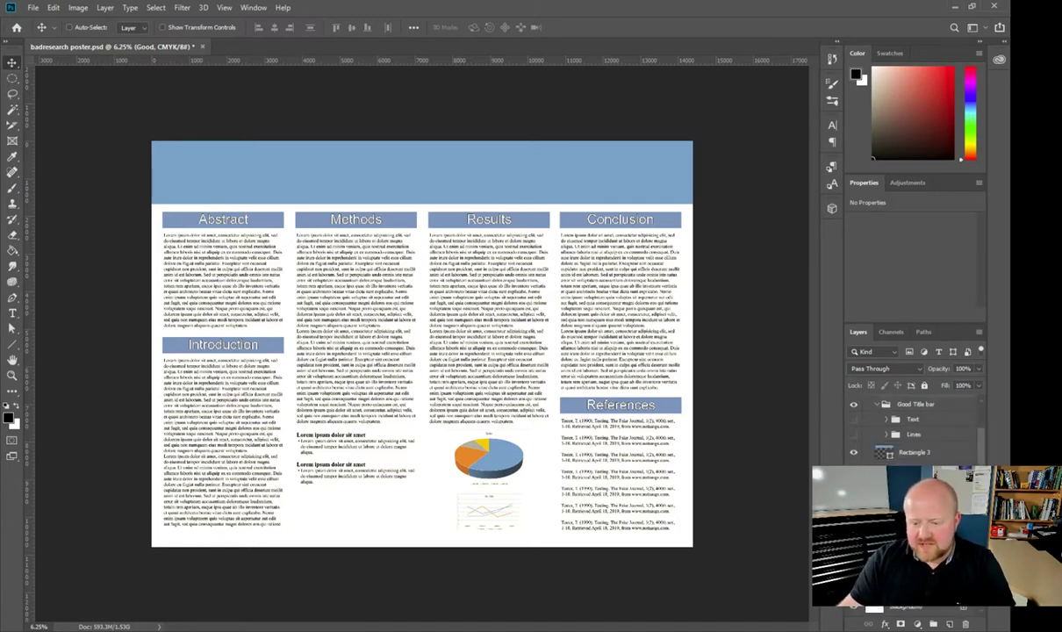
click(854, 408)
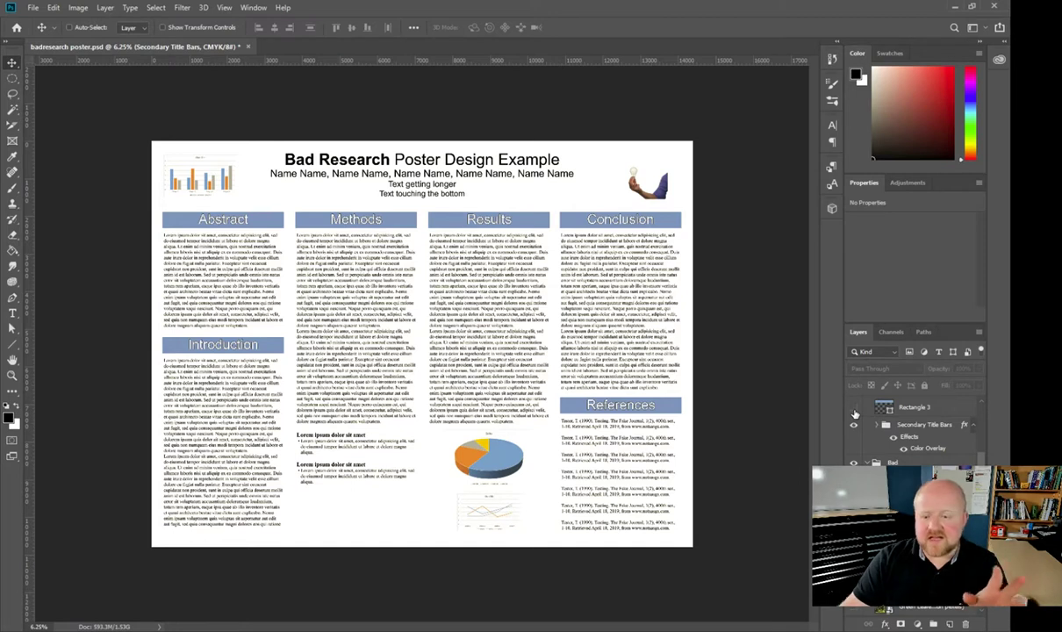
click(855, 408)
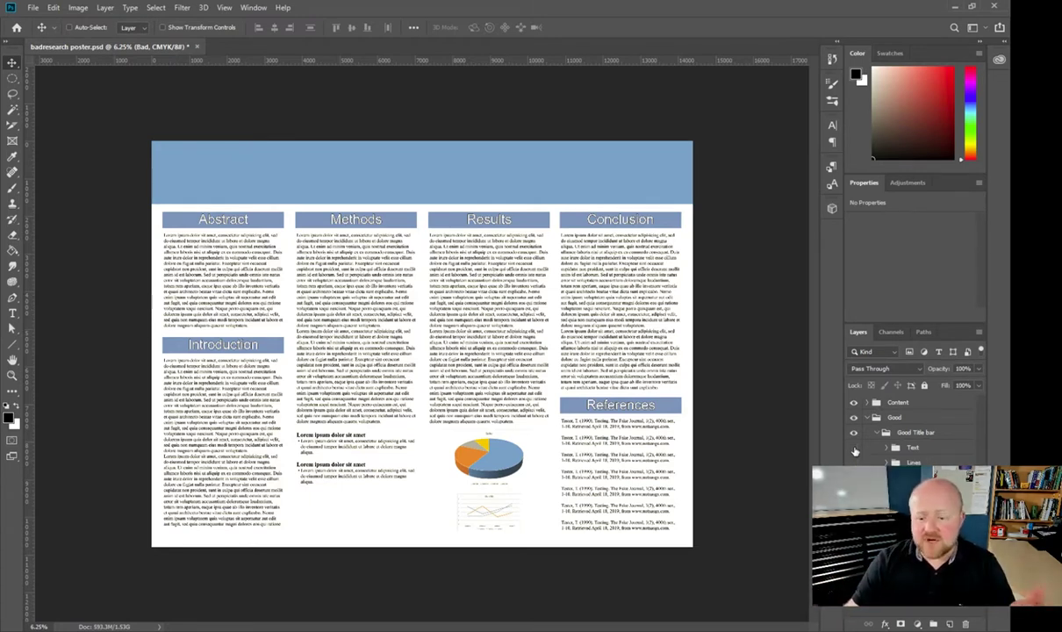
click(854, 448)
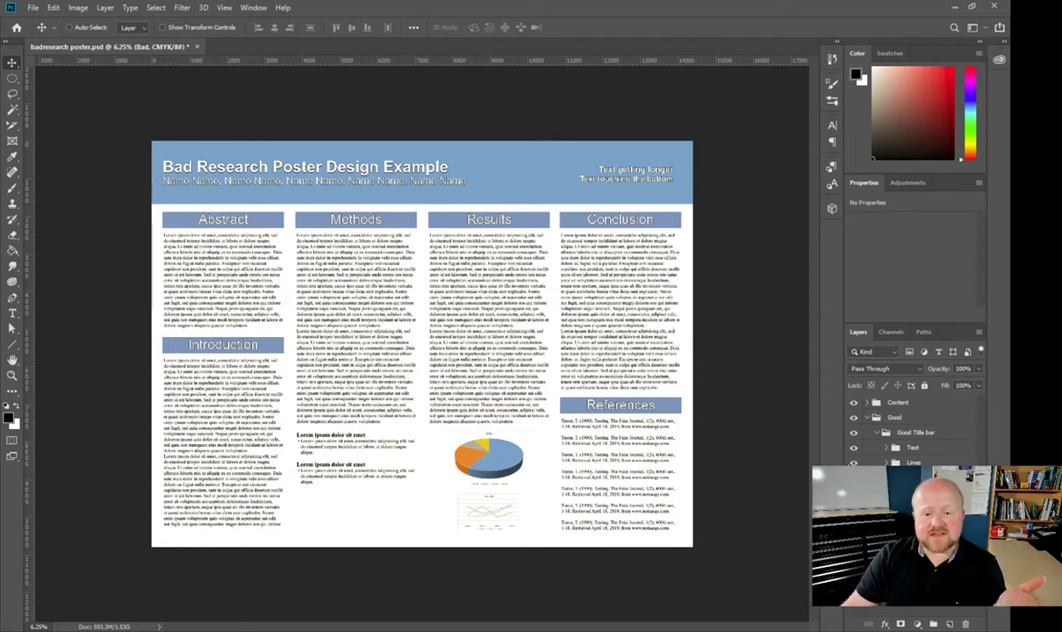
Show the Lines layer inside Good Title bar for the yellow and orange stripes.
click(852, 477)
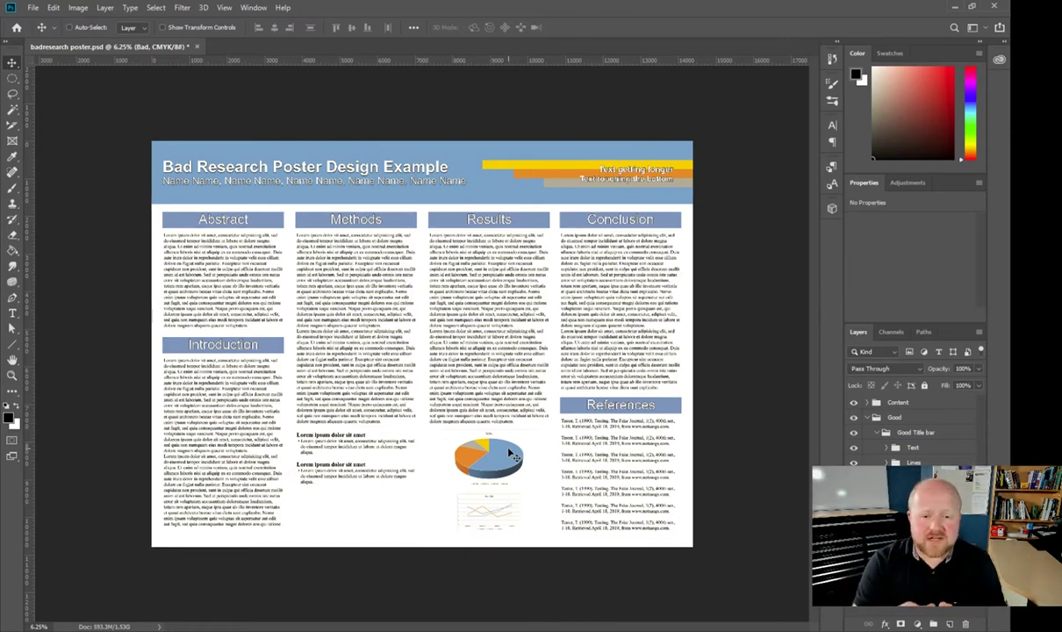
In Adobe Color, select the first swatch, then the second swatch, #AC89E8, and return to Photoshop.
key(alt+Tab)
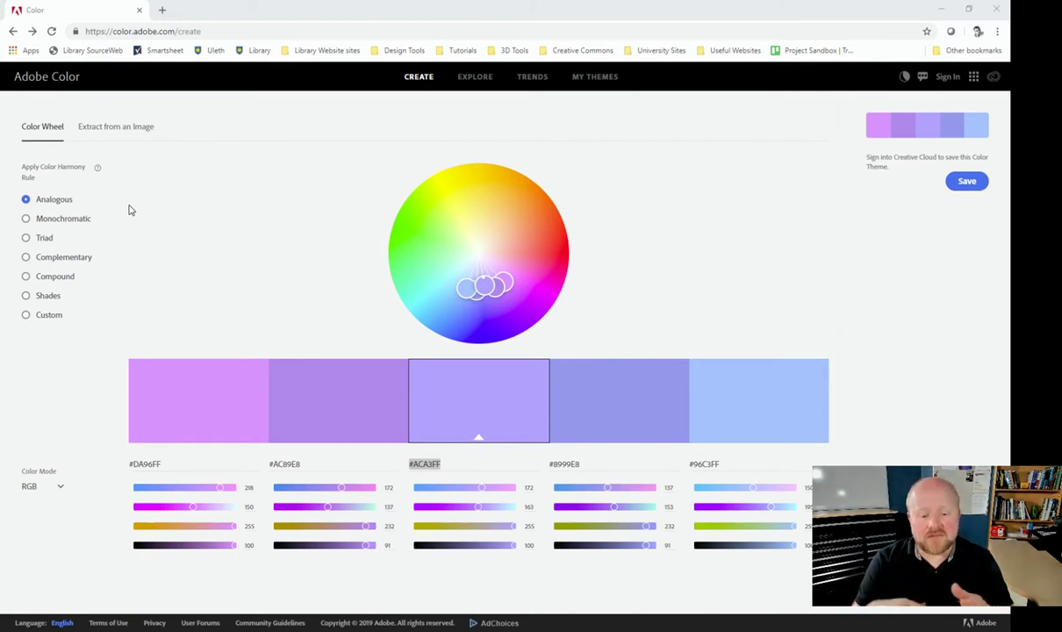
click(145, 463)
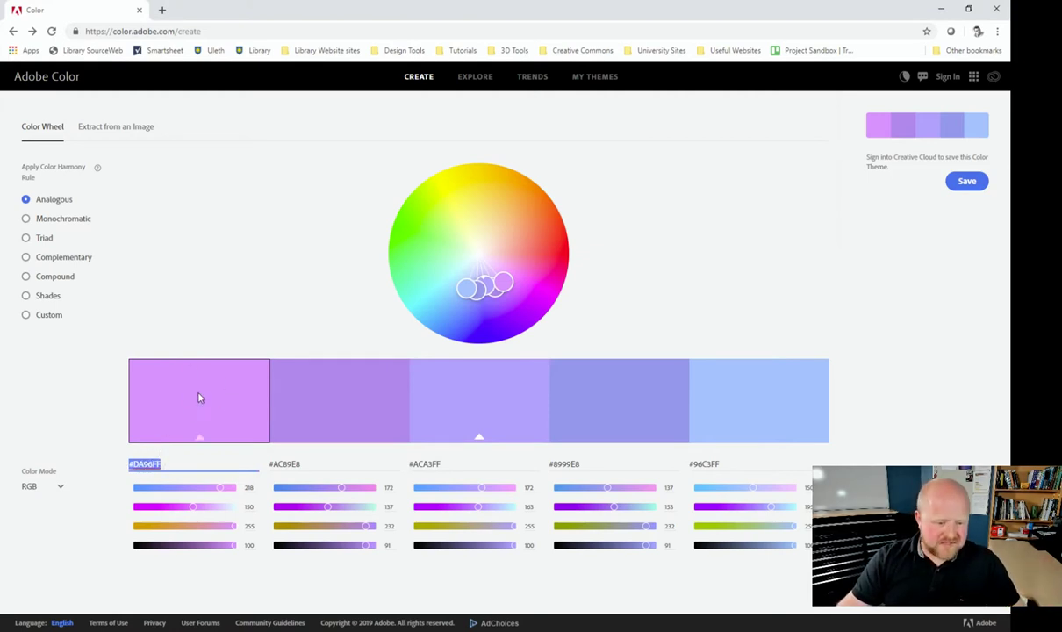
click(302, 407)
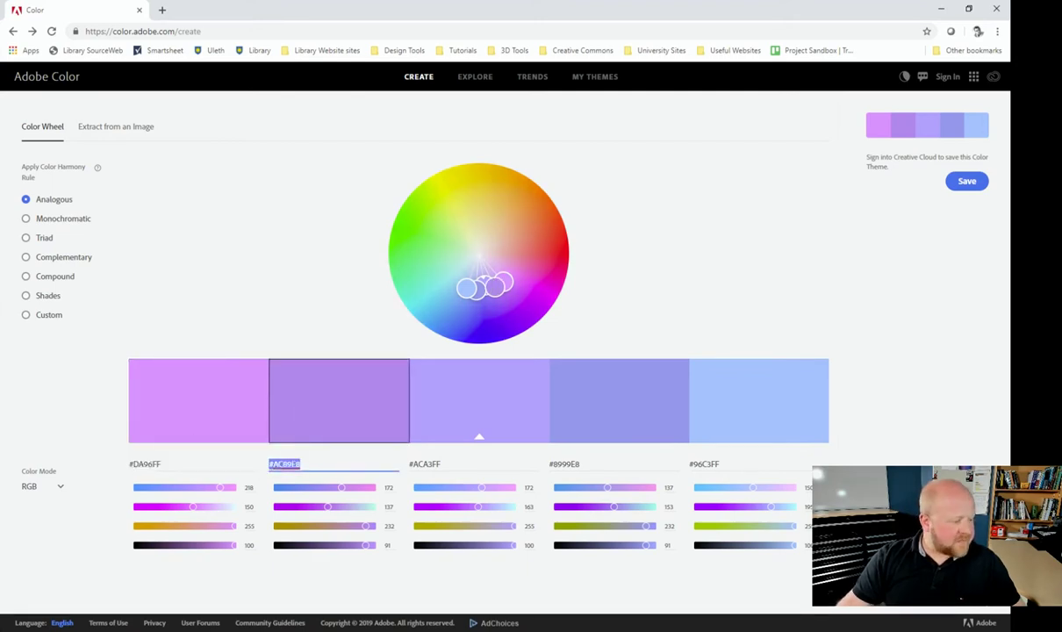
key(alt+Tab)
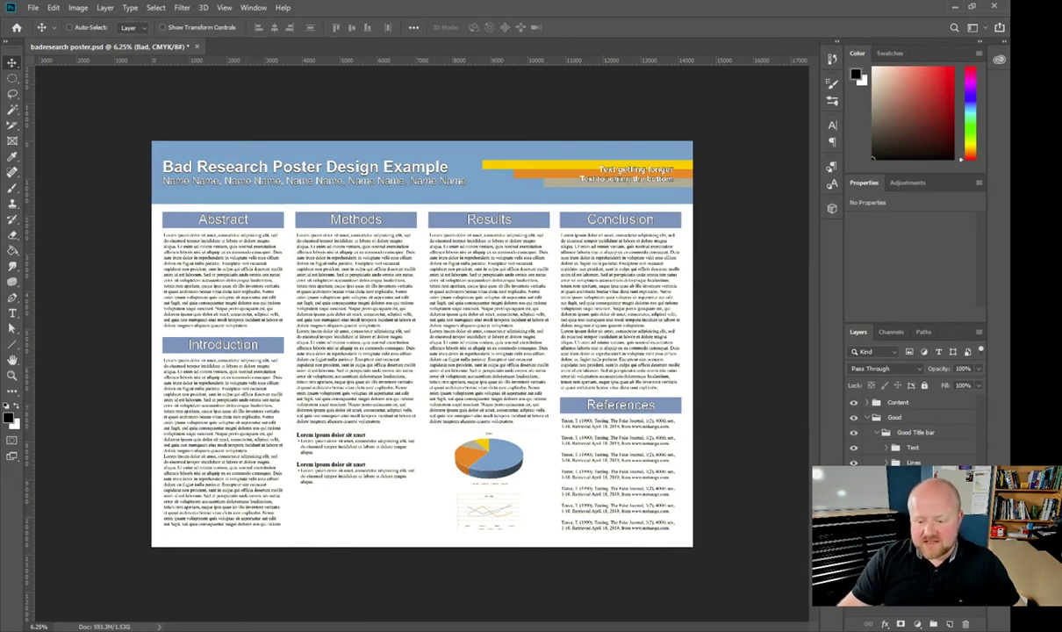
Preview the header banner filled black, sample poster colours, then restore its blue-grey fill.
key(h)
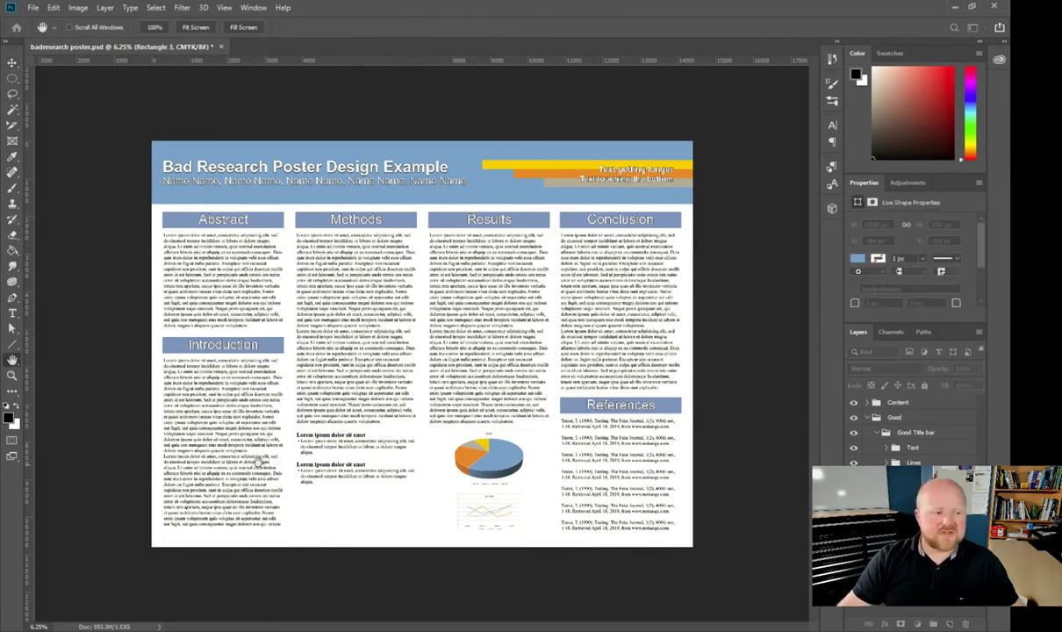
key(alt+BackSpace)
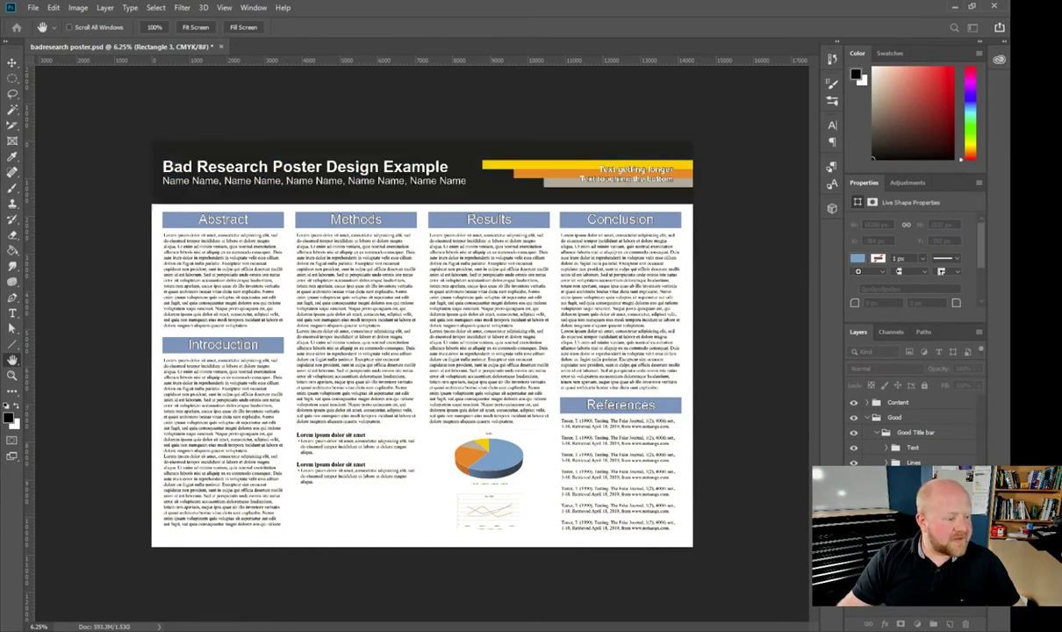
key(i)
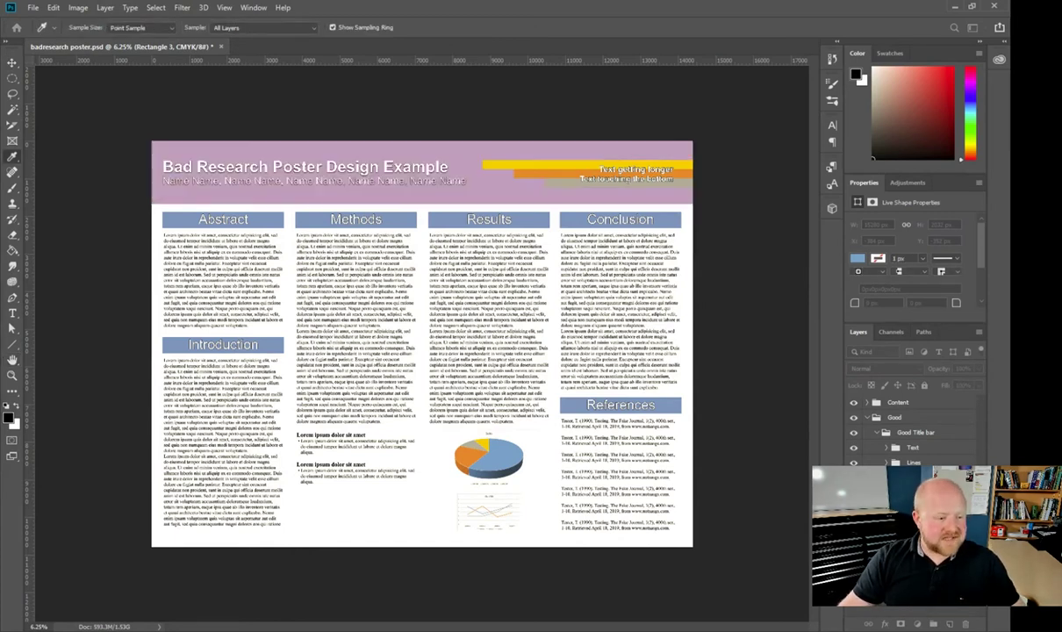
key(h)
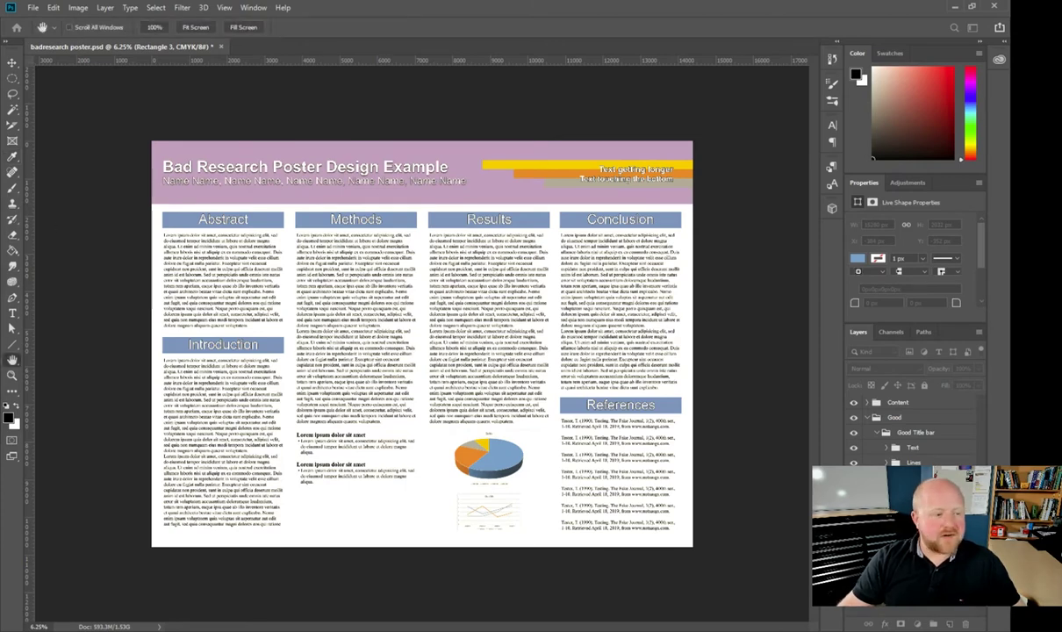
key(v)
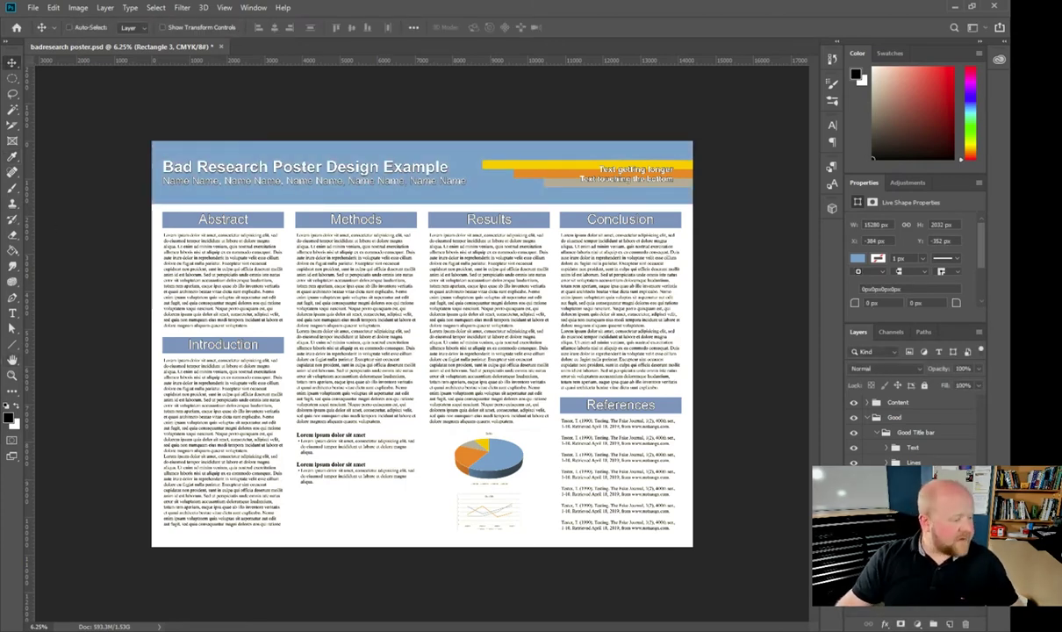
key(alt+Tab)
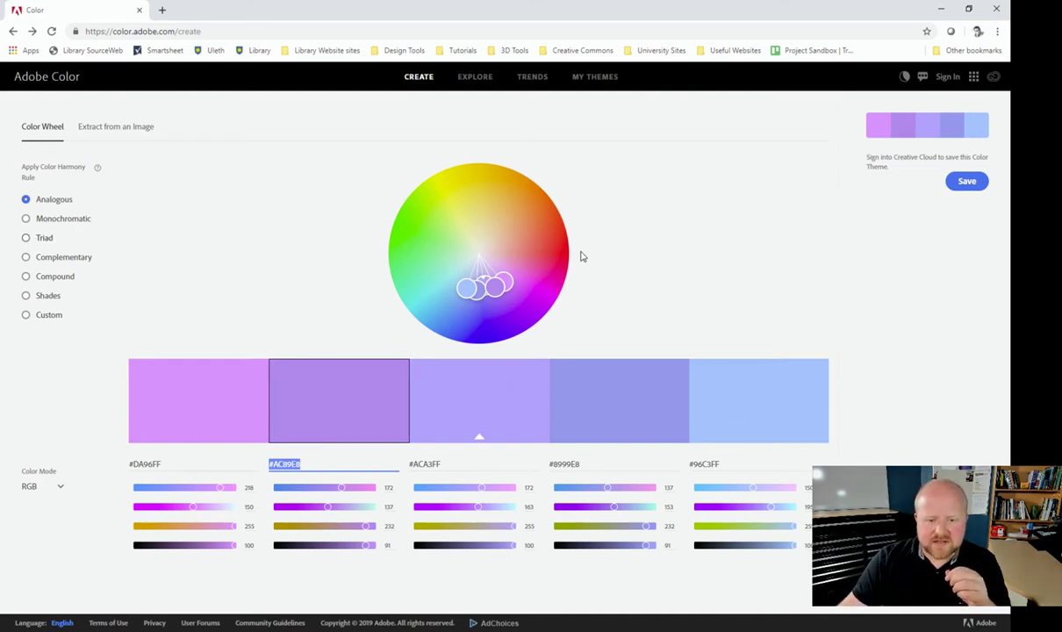
Drag the wheel toward salmon, try Monochromatic and Triad, then settle on Analogous #FFBC91–#FF91D9.
drag(483, 281, 470, 209)
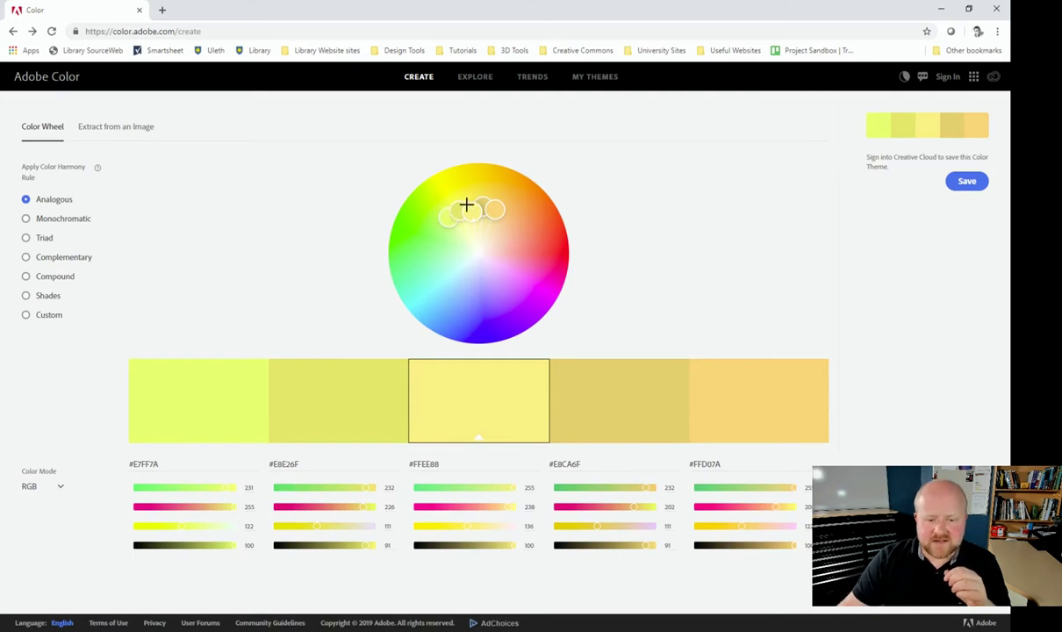
drag(472, 213, 531, 251)
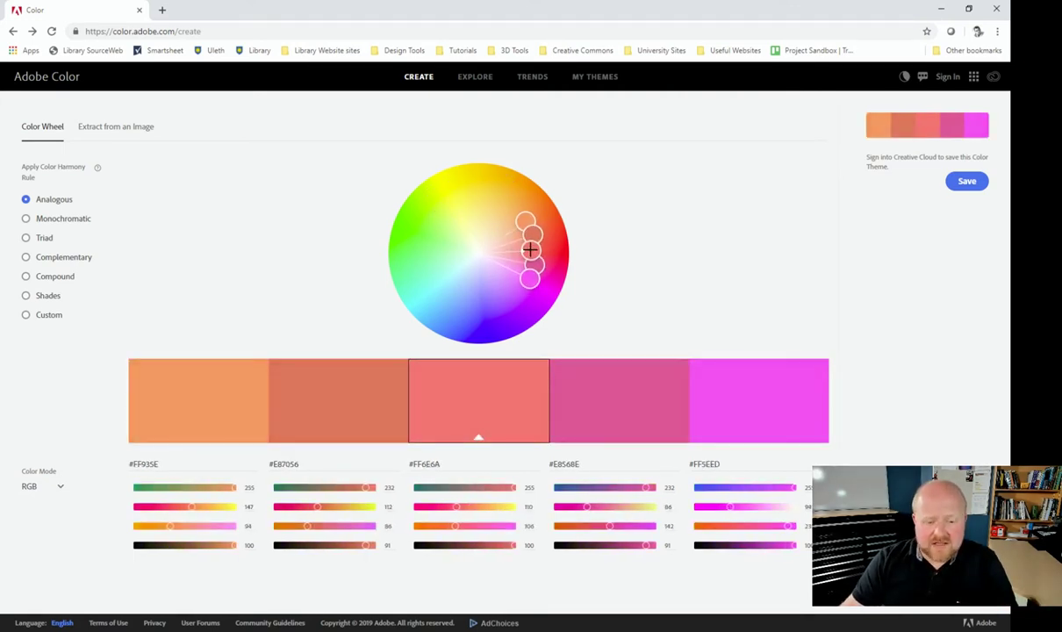
click(27, 220)
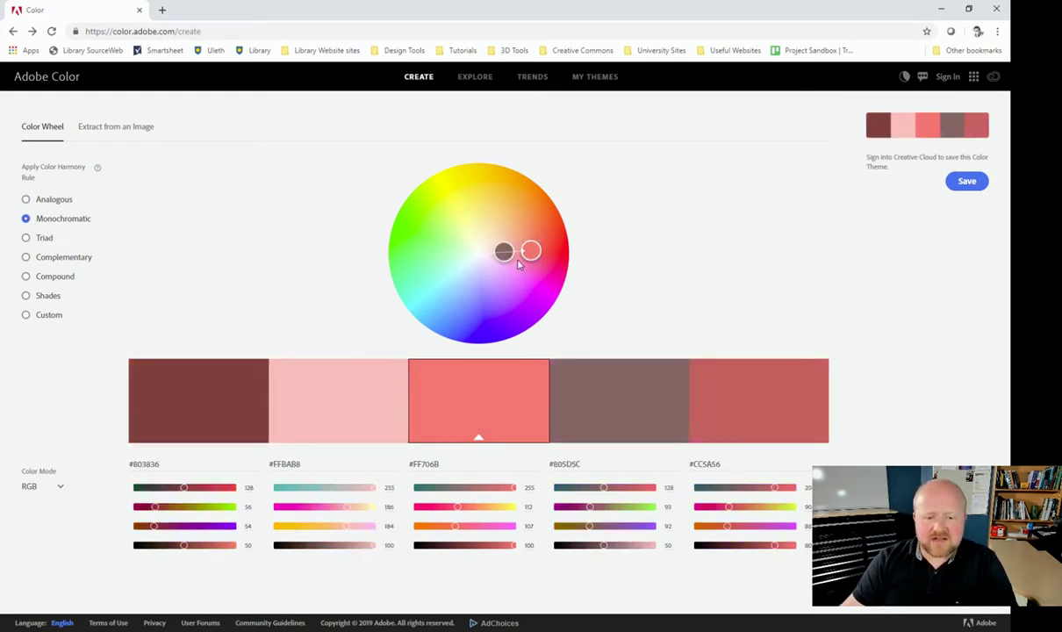
mouse_move(531, 250)
mouse_down()
mouse_move(558, 251)
mouse_move(547, 281)
mouse_move(514, 305)
mouse_move(477, 311)
mouse_move(431, 257)
mouse_move(454, 201)
mouse_move(503, 194)
mouse_move(542, 250)
mouse_move(478, 305)
mouse_move(451, 306)
mouse_up()
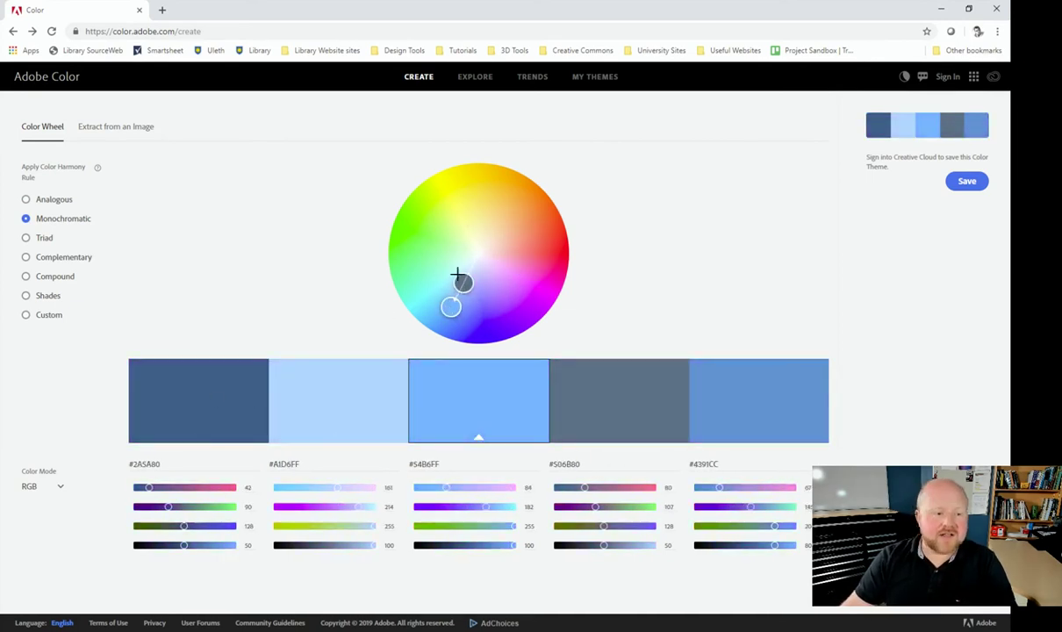
click(25, 238)
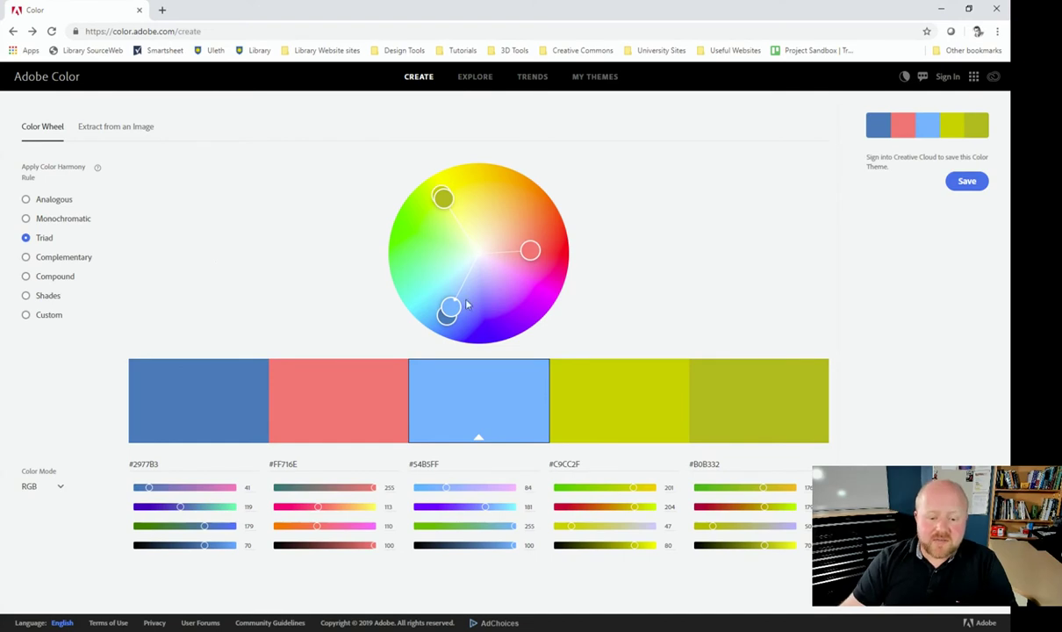
mouse_move(450, 307)
mouse_down()
mouse_move(429, 263)
mouse_move(430, 226)
mouse_move(437, 233)
mouse_move(488, 205)
mouse_move(518, 208)
mouse_move(531, 235)
mouse_move(517, 244)
mouse_up()
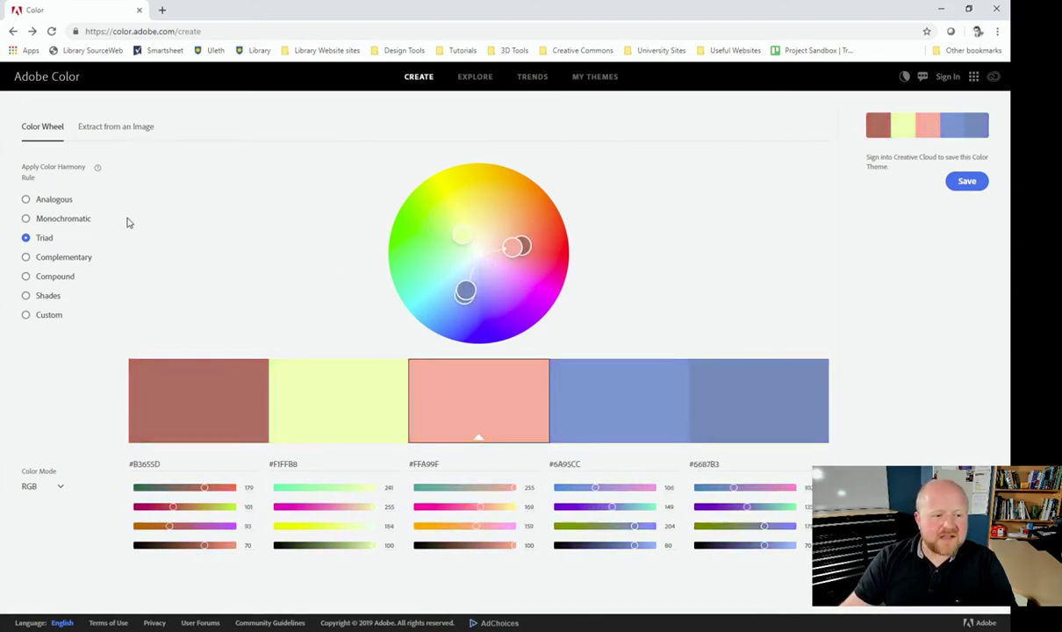
click(27, 198)
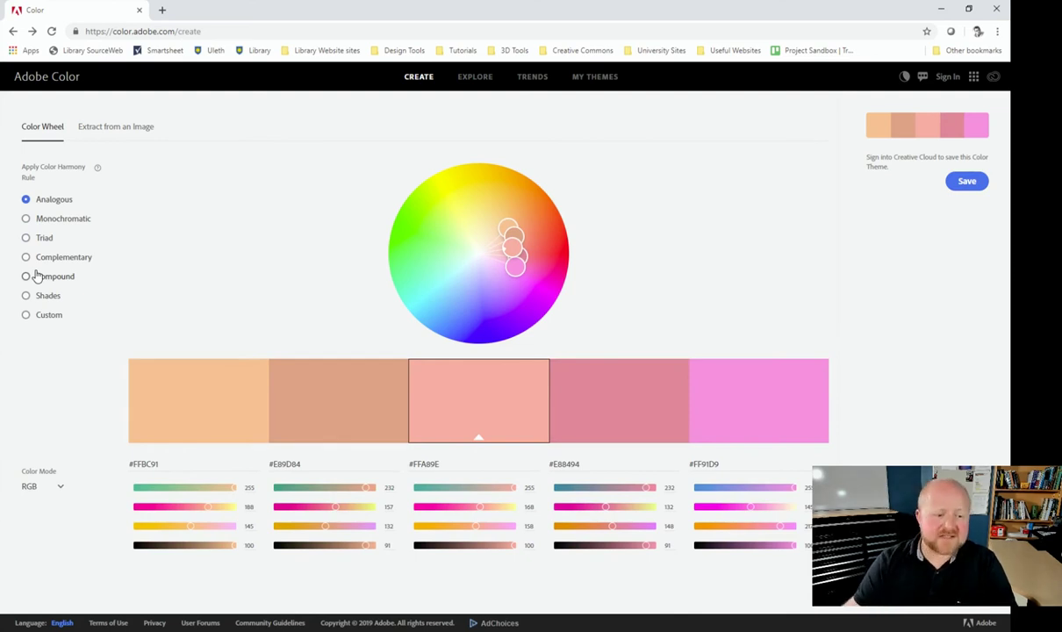
Apply Complementary and drag the base to violet, giving #3834B3/#6863FF with #B39A22/#FFE563.
click(27, 257)
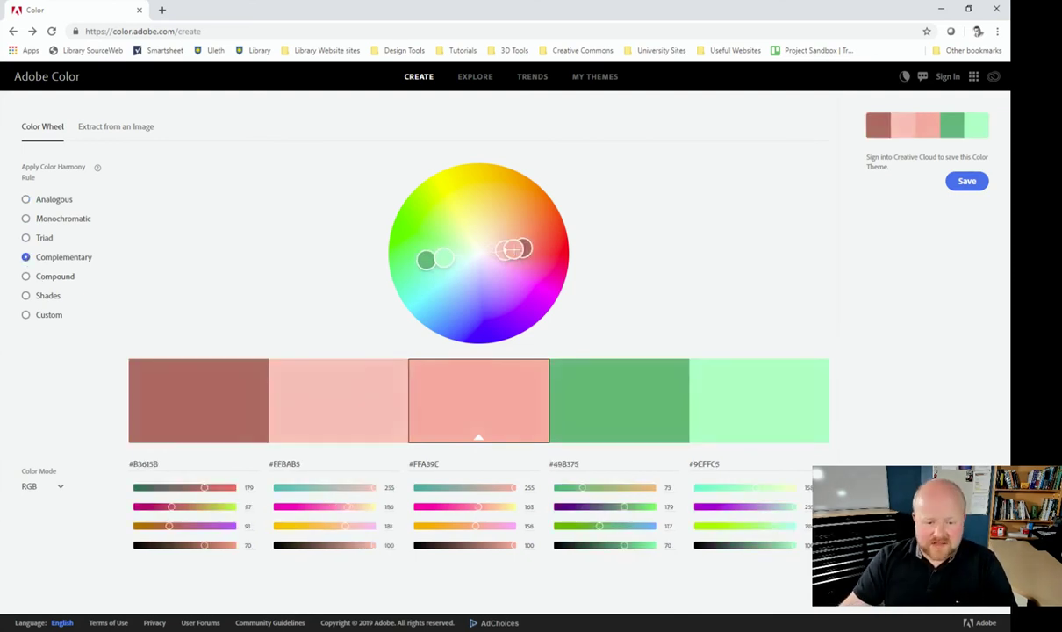
mouse_move(513, 250)
mouse_down()
mouse_move(512, 277)
mouse_move(480, 299)
mouse_up()
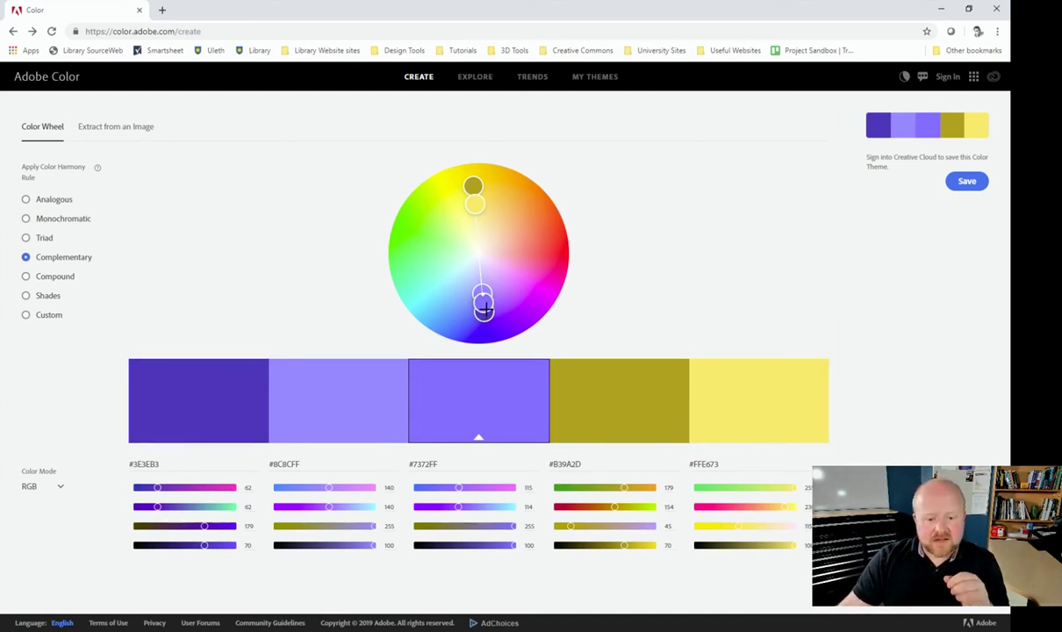
mouse_move(483, 295)
mouse_down()
mouse_move(502, 232)
mouse_move(497, 297)
mouse_move(481, 307)
mouse_up()
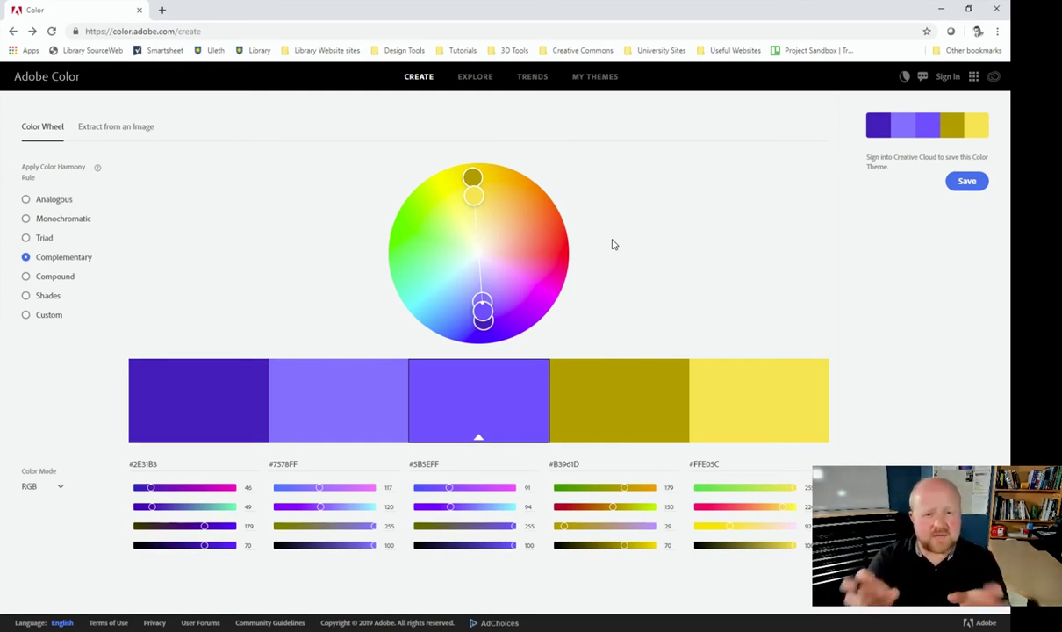
mouse_move(482, 309)
mouse_down()
mouse_move(485, 325)
mouse_move(484, 304)
mouse_up()
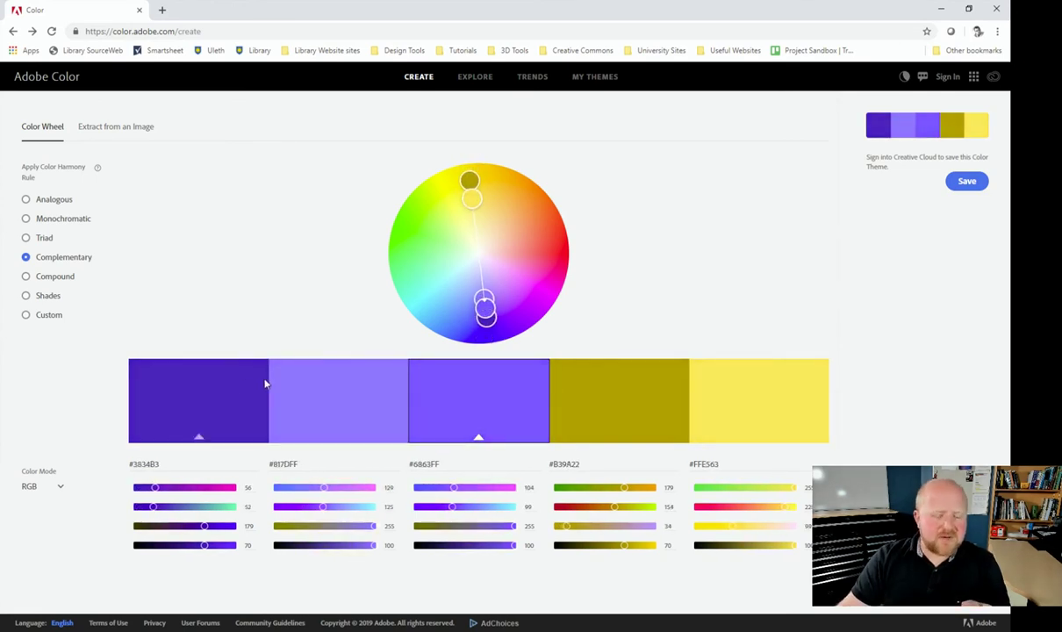